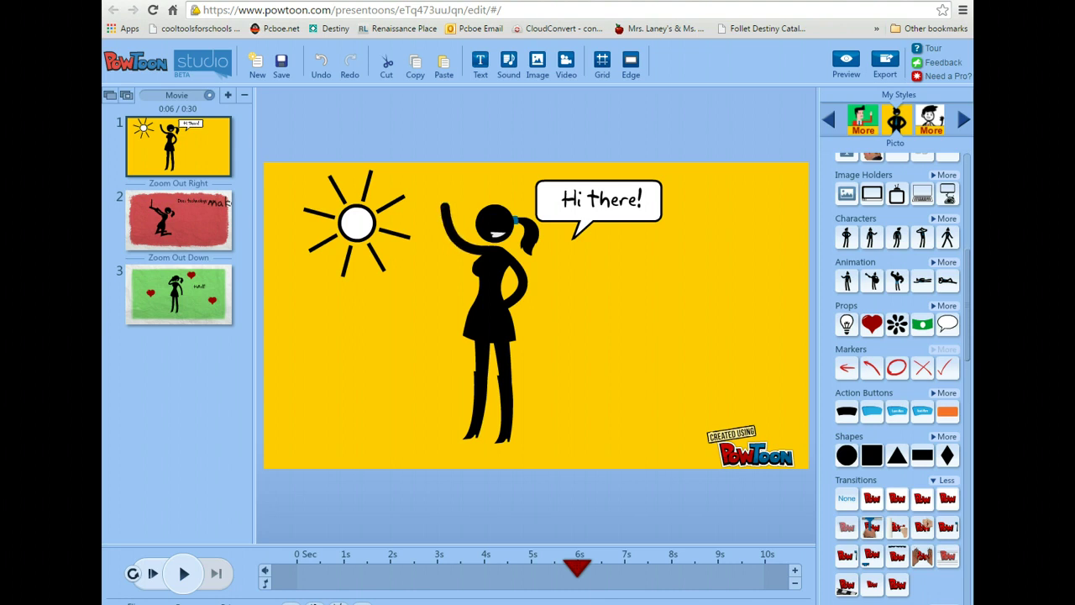
# Step: Add a text box at 9 seconds on the first slide, beside the woman's legs, reading "can you see this?"
pyautogui.click(717, 568)
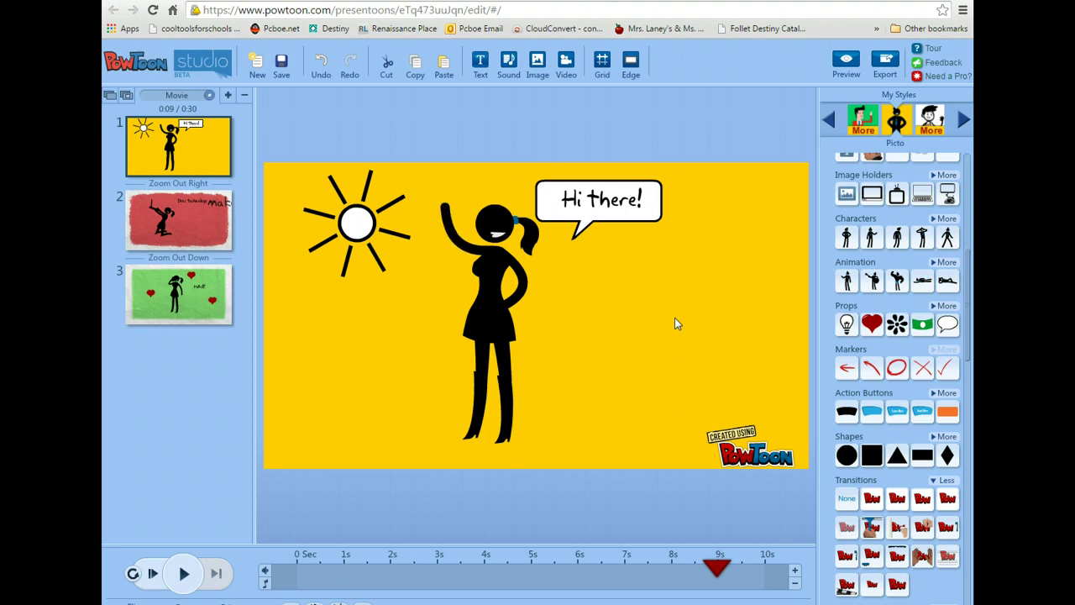
pyautogui.click(480, 64)
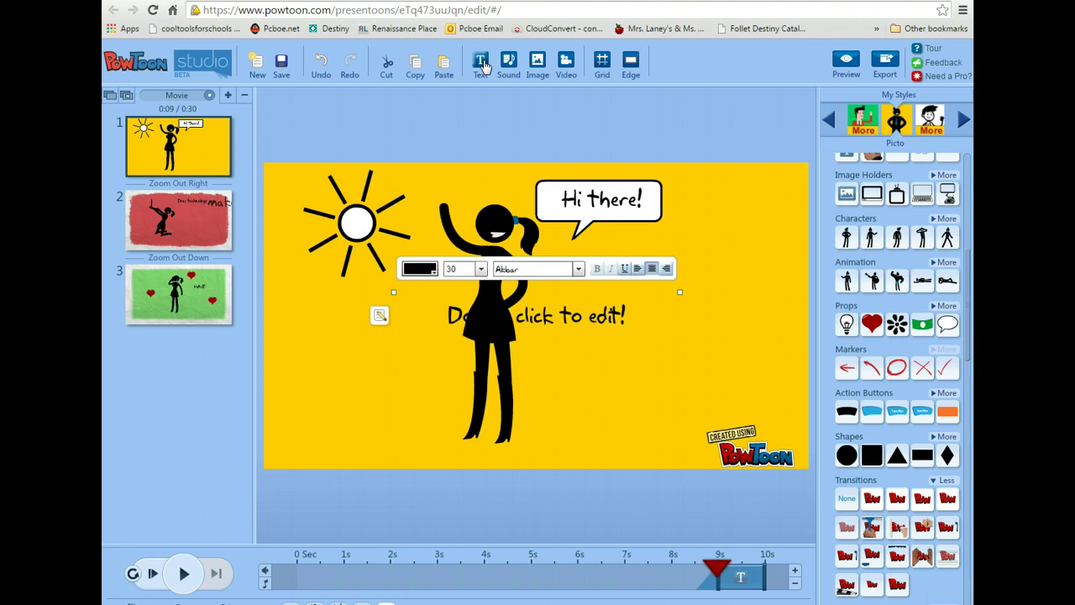
pyautogui.moveTo(530, 311); pyautogui.dragTo(625, 342)
pyautogui.doubleClick(692, 354)
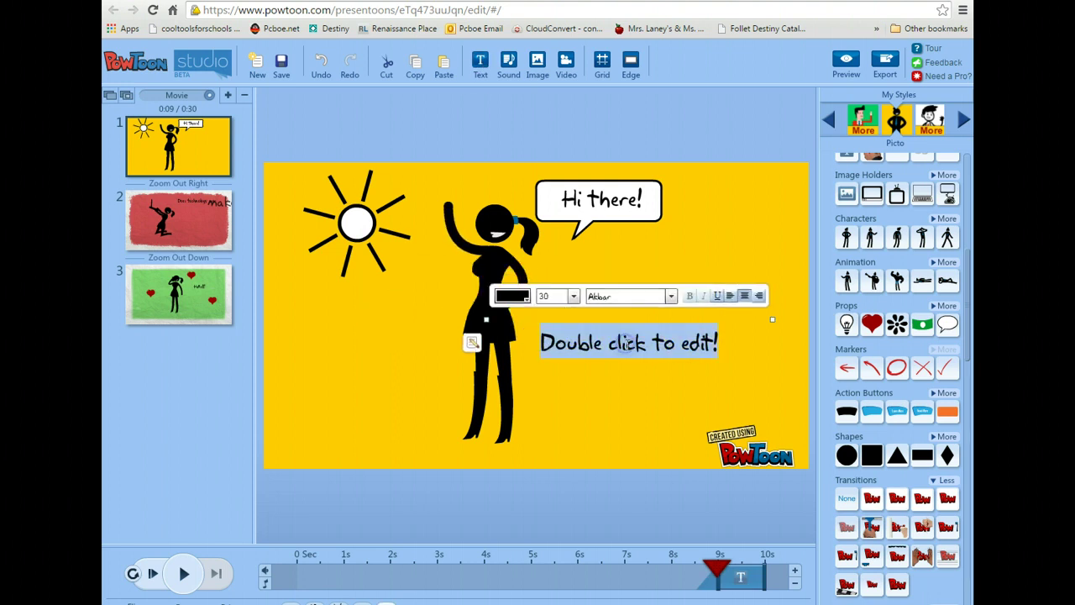
pyautogui.write('can you sect')
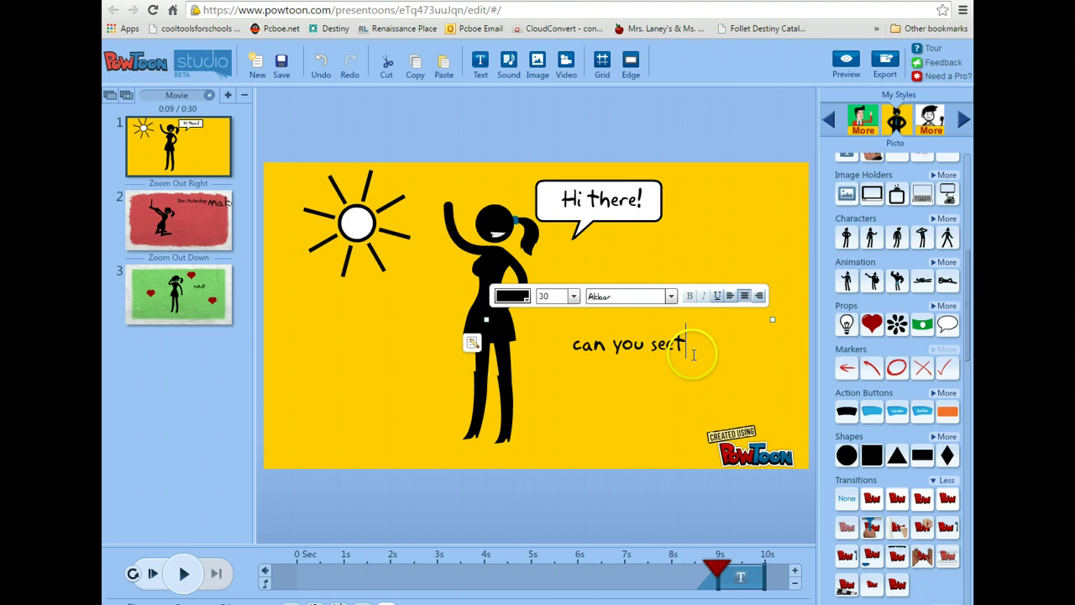
pyautogui.press('BackSpace')
pyautogui.press('BackSpace')
pyautogui.write('e this?')
pyautogui.click(672, 389)
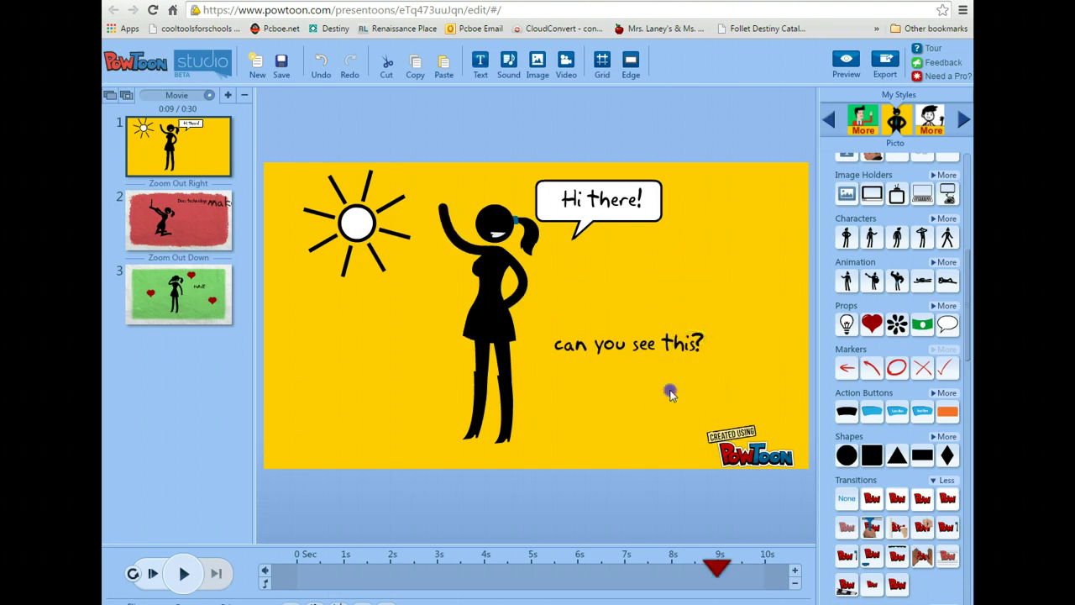
# Step: Color the "can you see this?" text red
pyautogui.doubleClick(683, 359)
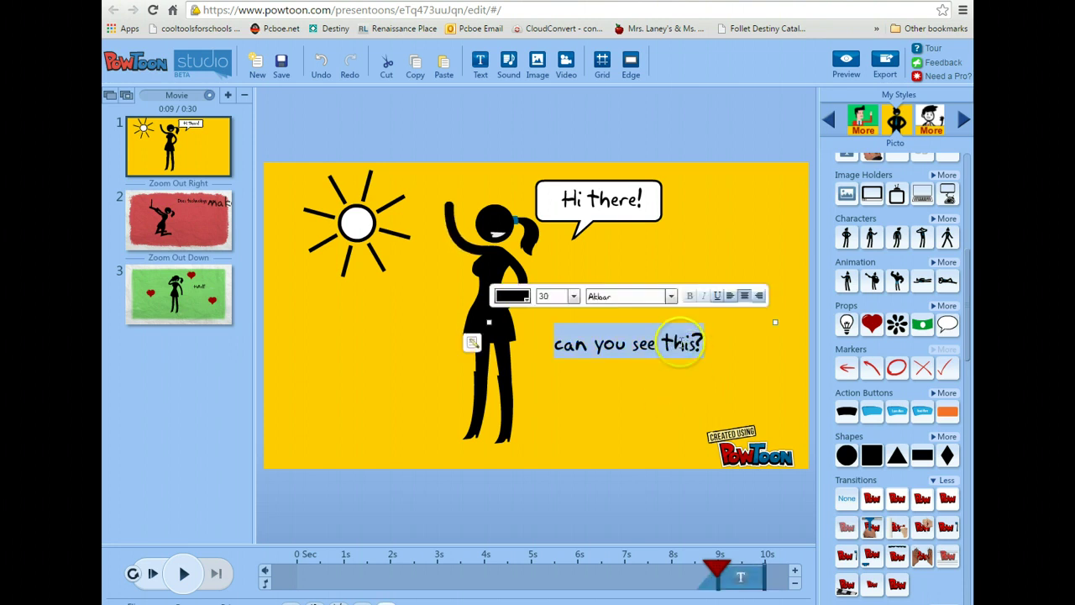
pyautogui.click(527, 301)
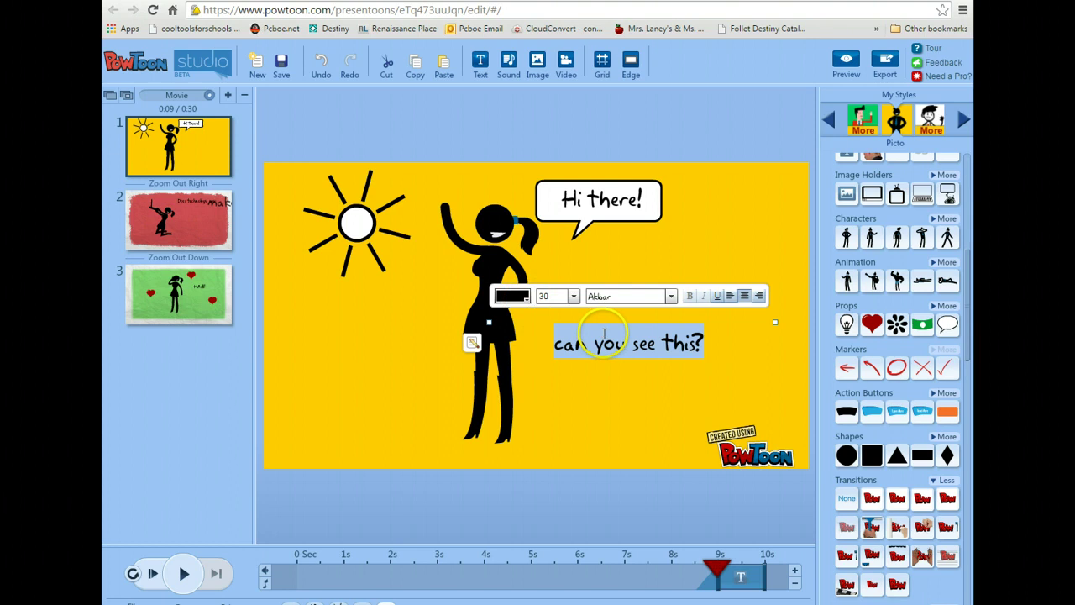
pyautogui.click(514, 300)
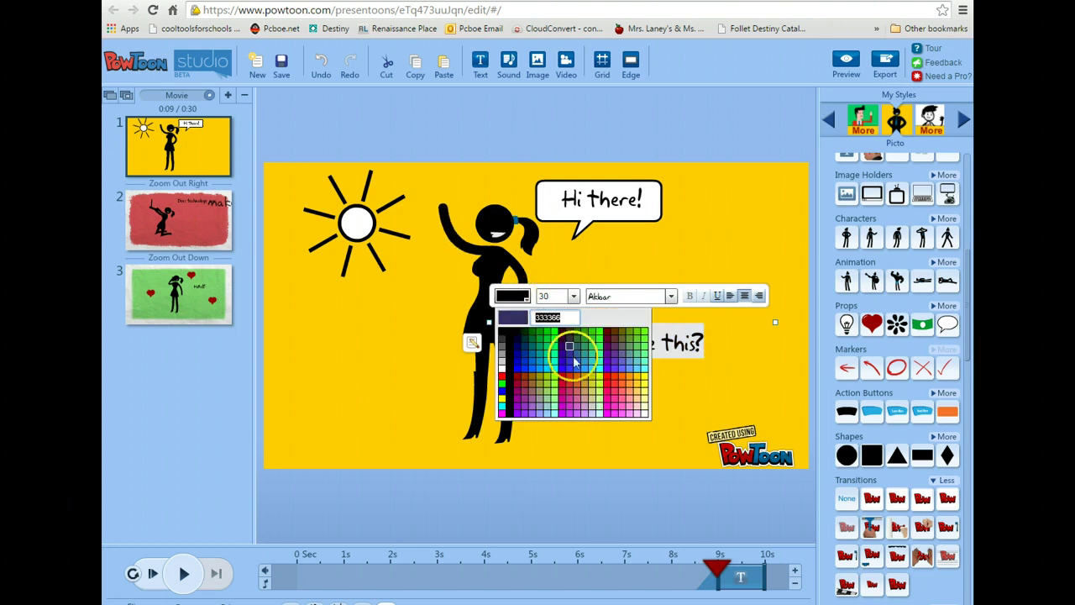
pyautogui.click(609, 377)
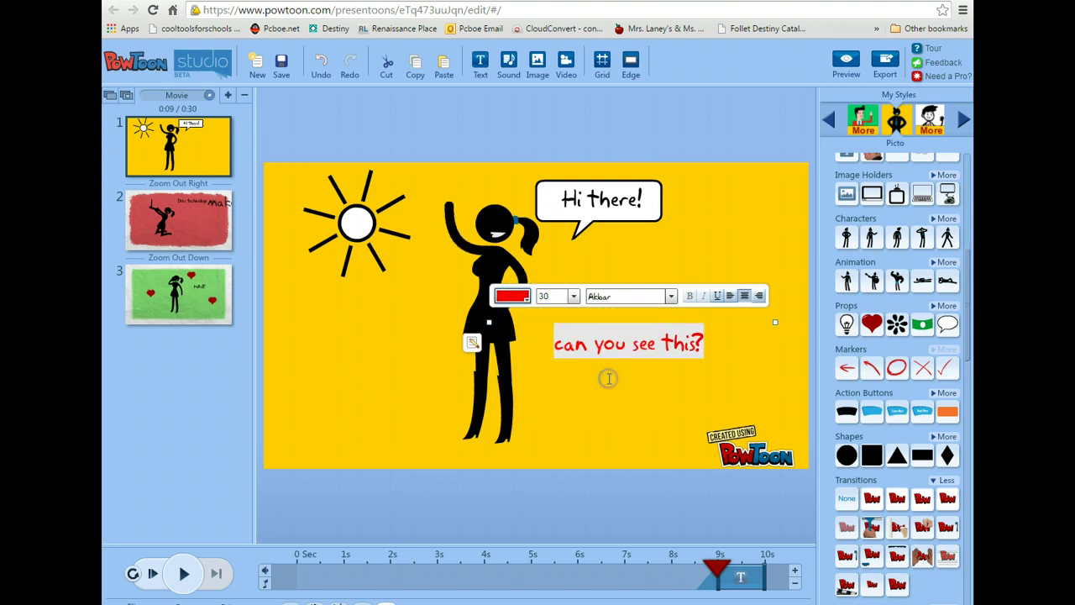
# Step: Set the red text's size to 48 and its font to Dirty Darren, after trying Champagne
pyautogui.click(671, 296)
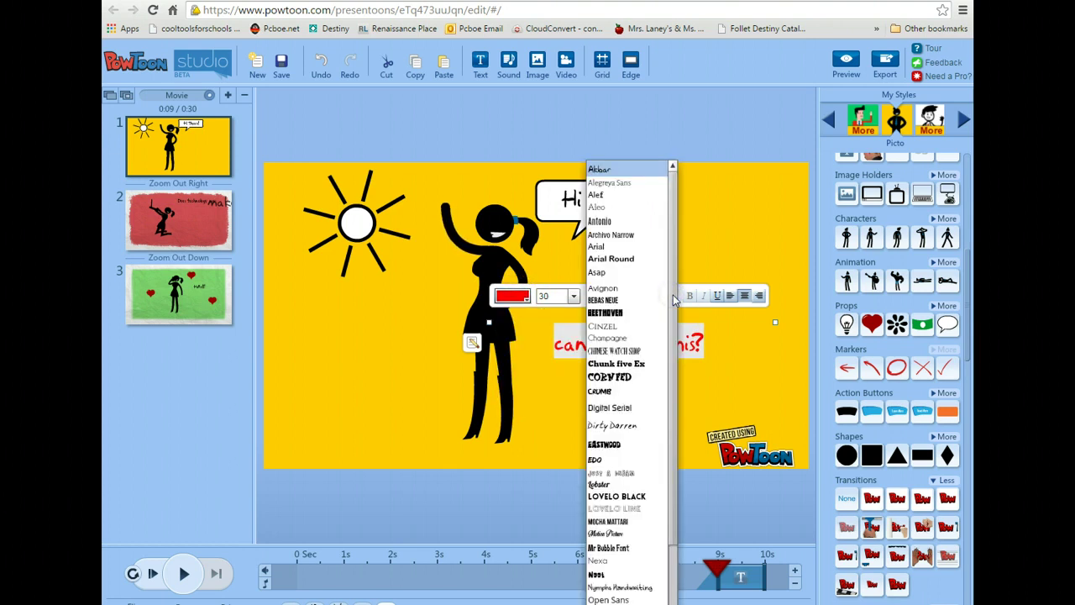
pyautogui.click(619, 338)
pyautogui.click(575, 296)
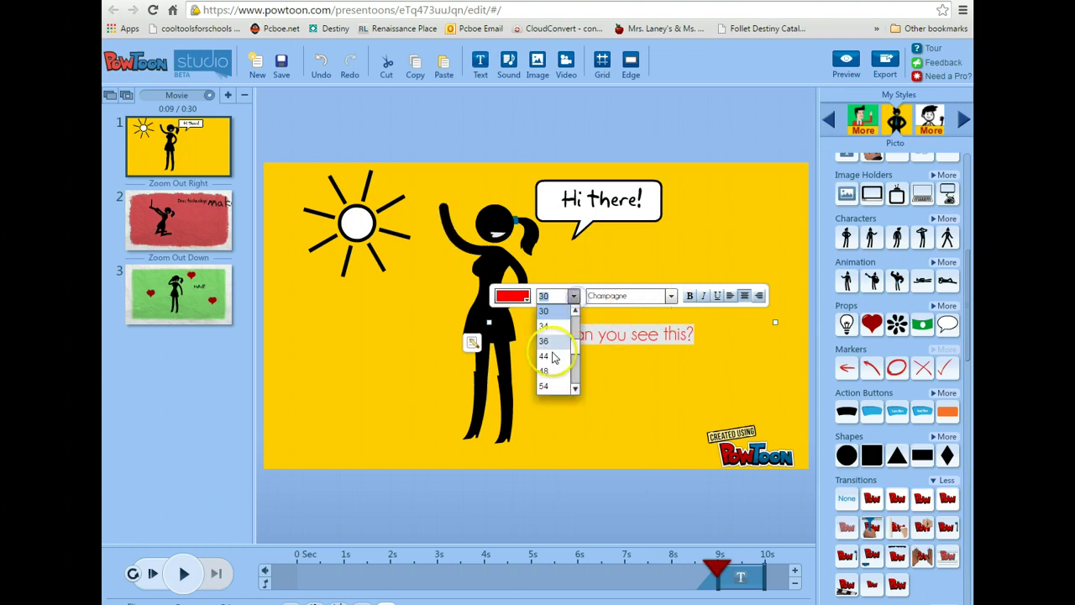
pyautogui.click(554, 361)
pyautogui.click(672, 300)
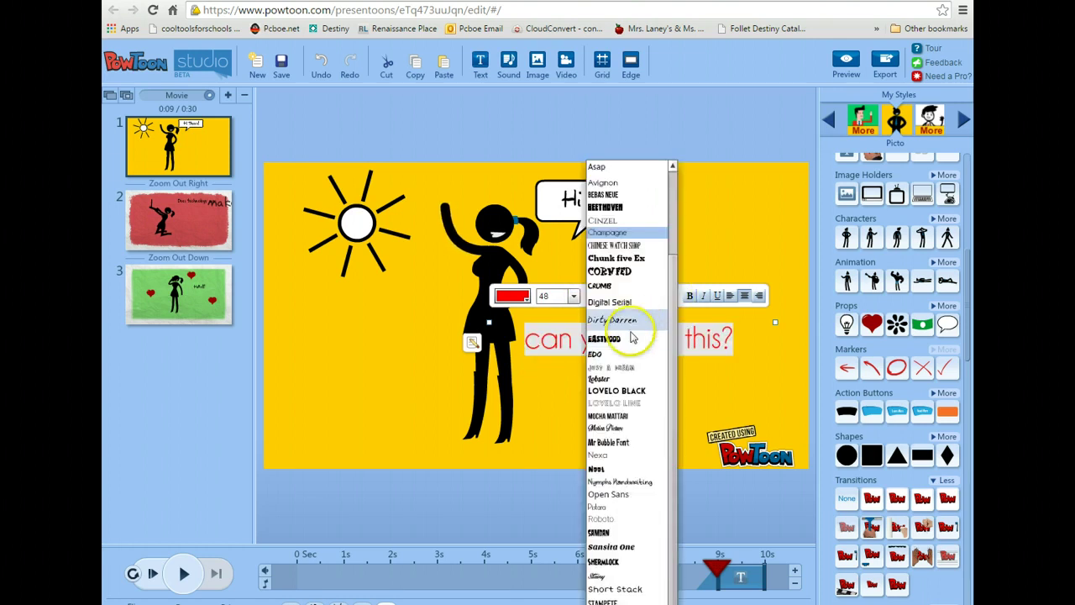
pyautogui.click(630, 318)
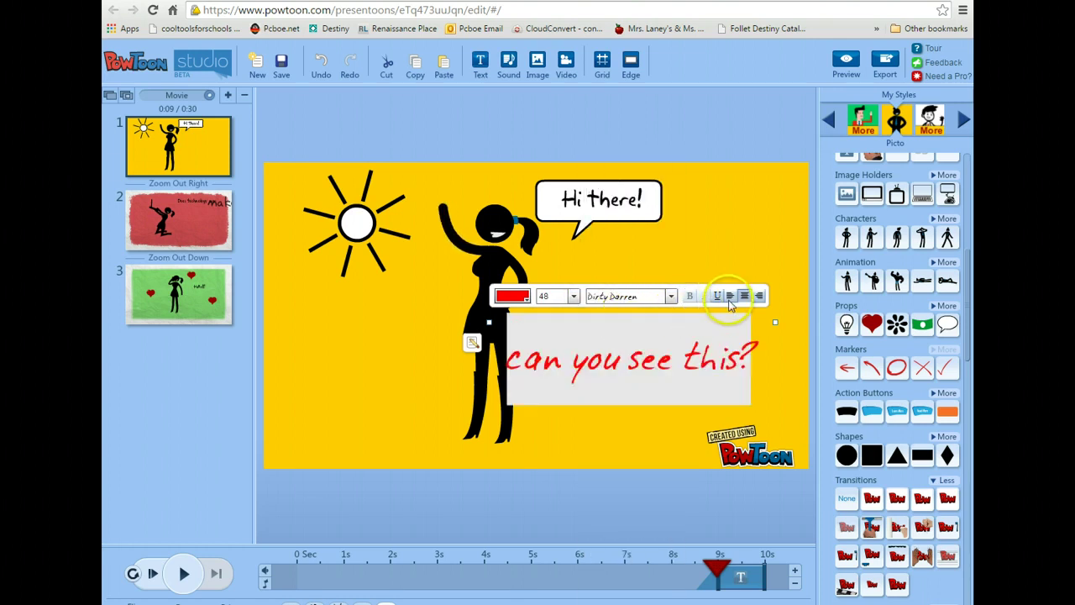
# Step: Toggle underlining on and off for the red text, try italic, and deselect the text
pyautogui.click(718, 296)
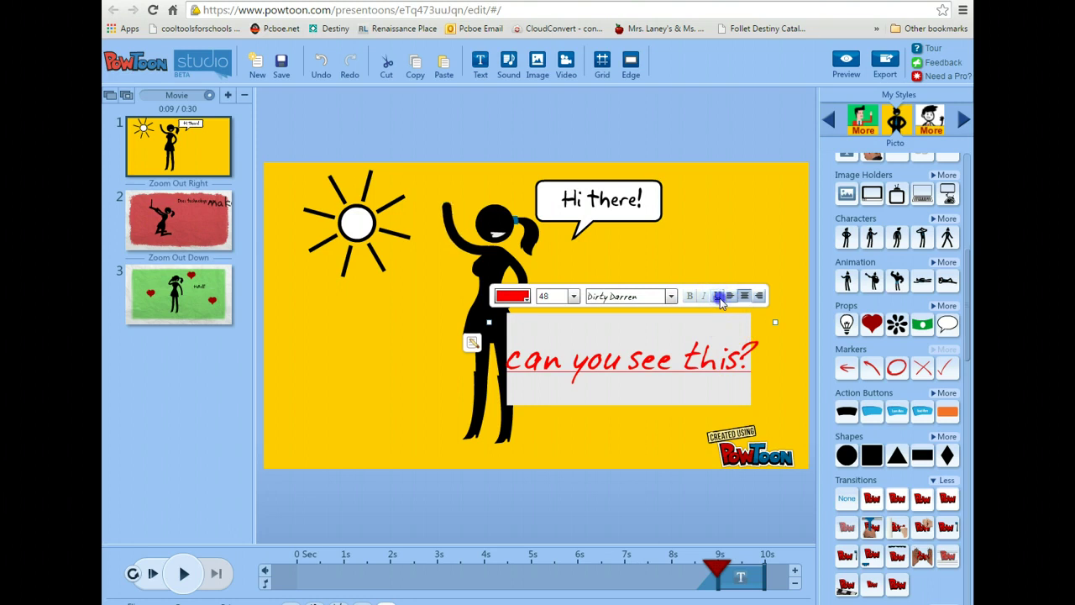
pyautogui.click(718, 297)
pyautogui.click(702, 299)
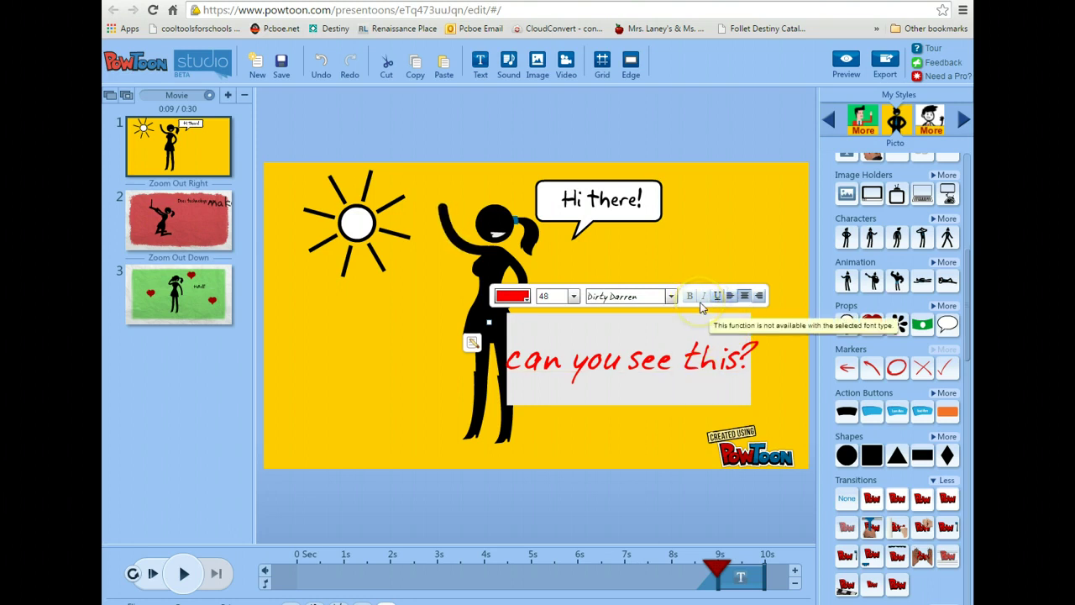
pyautogui.click(685, 361)
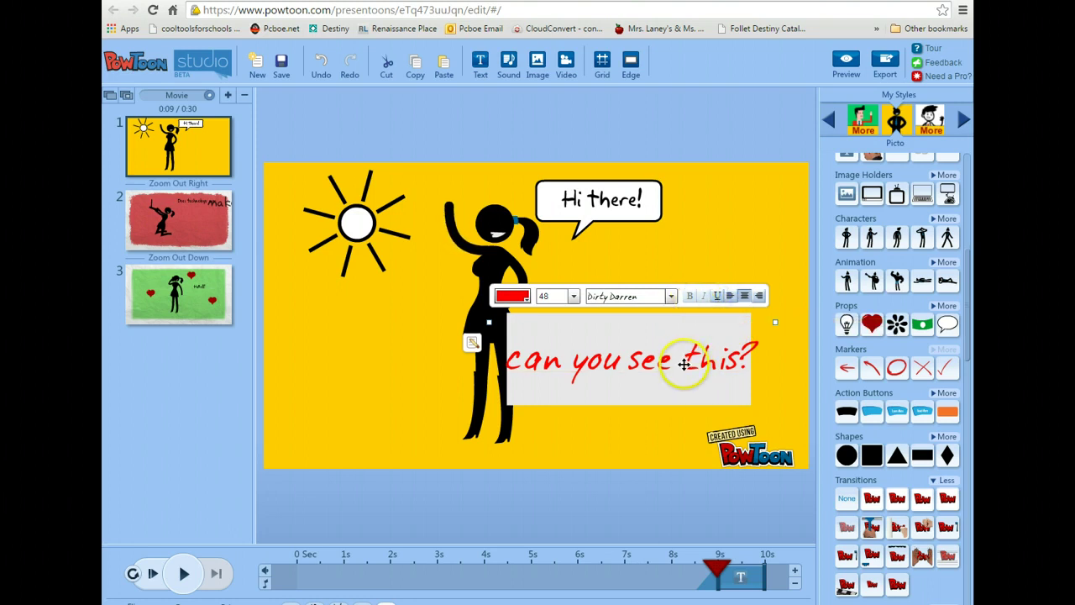
pyautogui.click(604, 435)
# Step: Add a Speech Bubble prop beside the woman's head and move the red text onto it
pyautogui.moveTo(647, 370); pyautogui.dragTo(611, 353)
pyautogui.moveTo(948, 331)
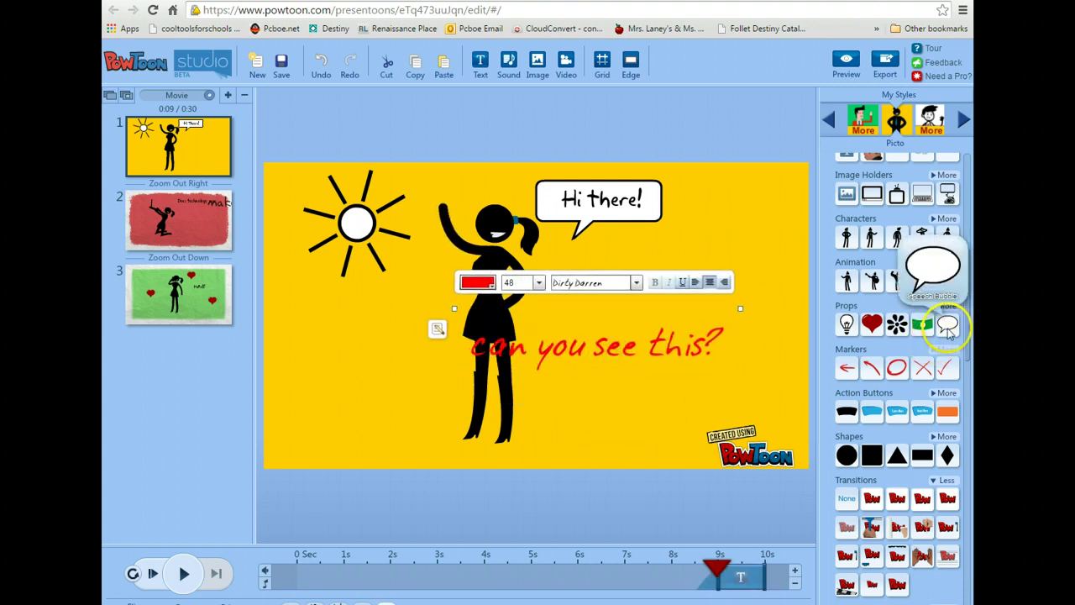
pyautogui.moveTo(948, 330); pyautogui.dragTo(704, 256)
pyautogui.moveTo(665, 349); pyautogui.dragTo(761, 244)
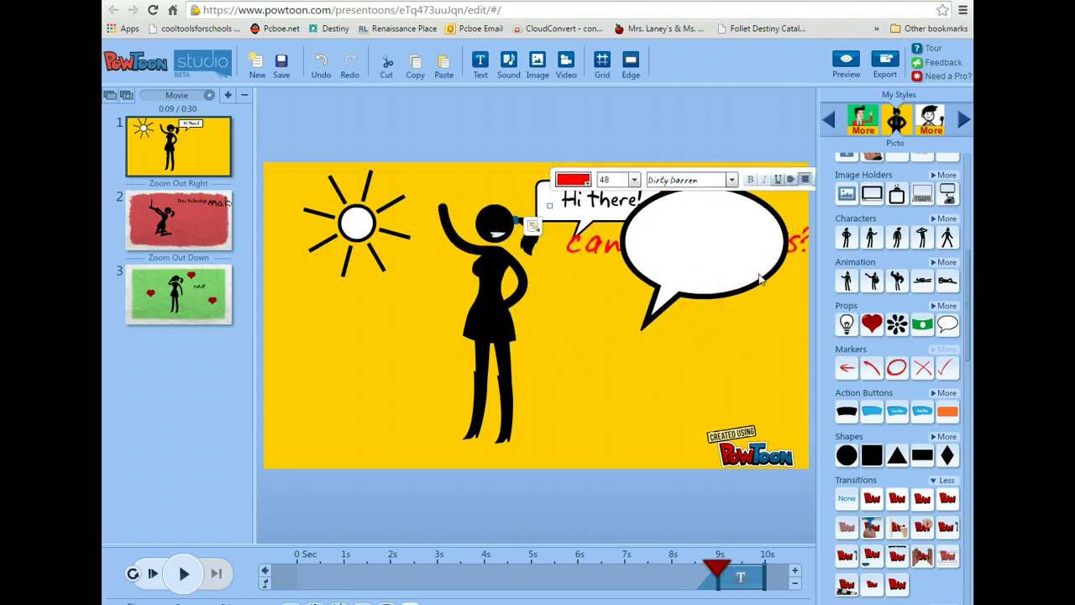
# Step: Bring the red text to the front so it lies over the new speech bubble
pyautogui.click(601, 259)
pyautogui.click(709, 259)
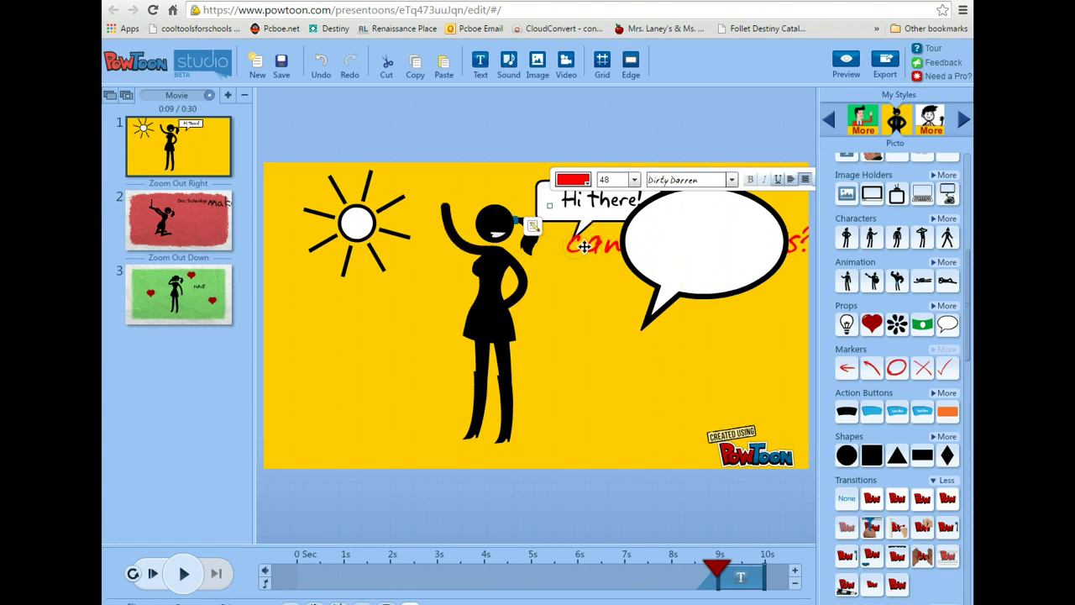
pyautogui.click(693, 245)
pyautogui.rightClick(693, 245)
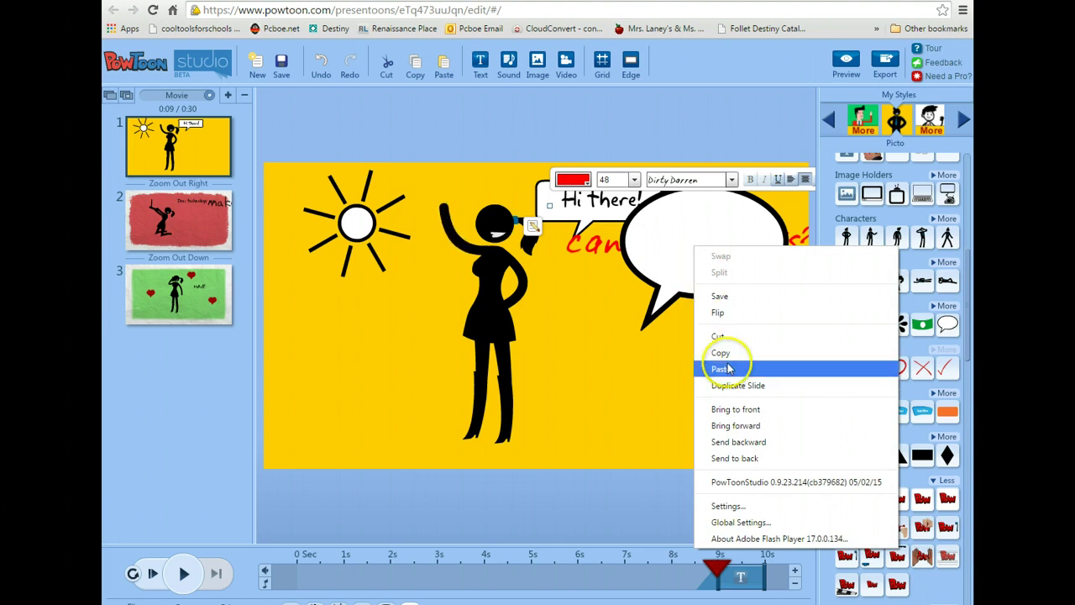
pyautogui.click(740, 410)
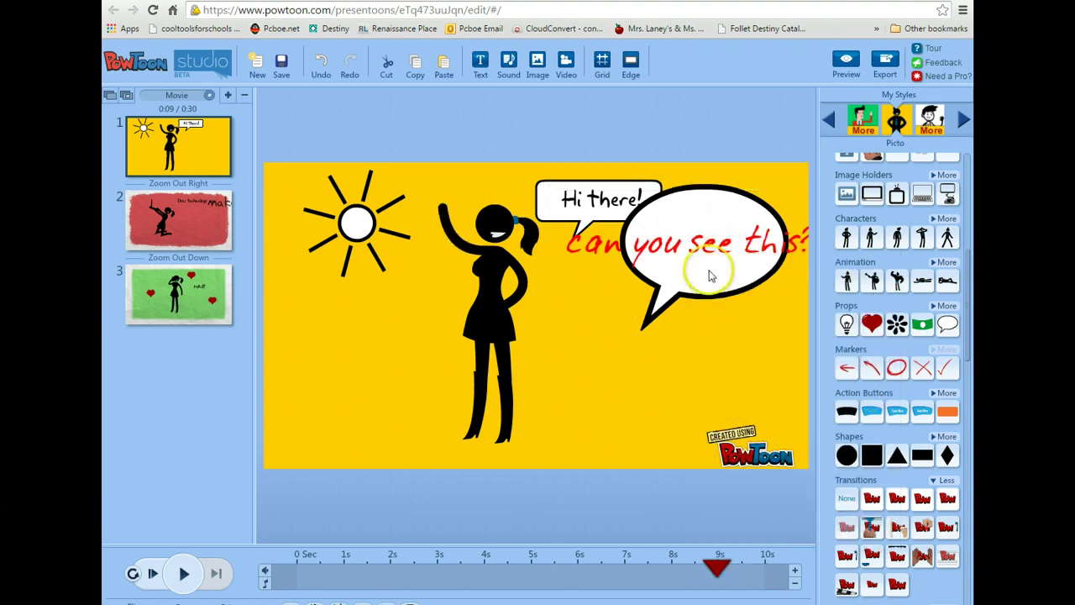
# Step: Move the oval speech bubble below the "Hi there!" bubble and place the red text over it again
pyautogui.moveTo(709, 247)
pyautogui.mouseDown()
pyautogui.moveTo(691, 244)
pyautogui.moveTo(715, 245)
pyautogui.mouseUp()
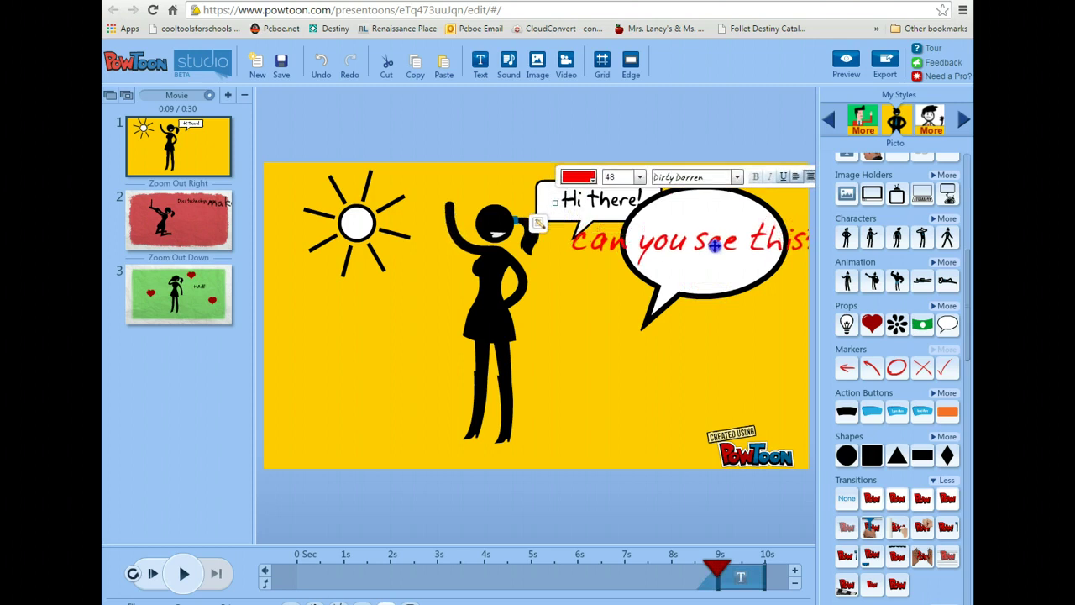
pyautogui.moveTo(702, 284); pyautogui.dragTo(667, 351)
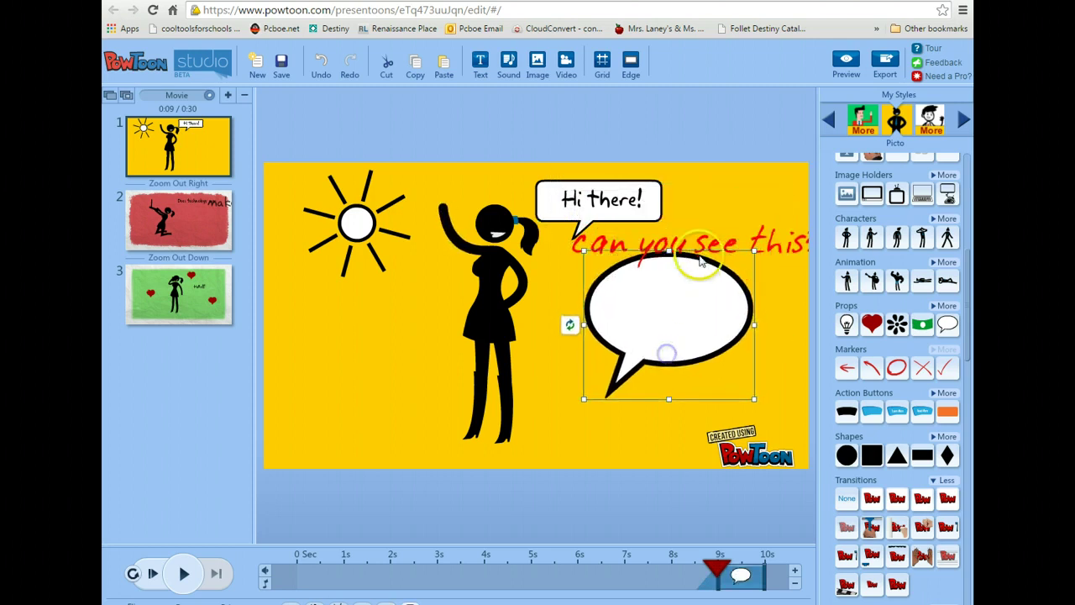
pyautogui.moveTo(701, 262); pyautogui.dragTo(682, 316)
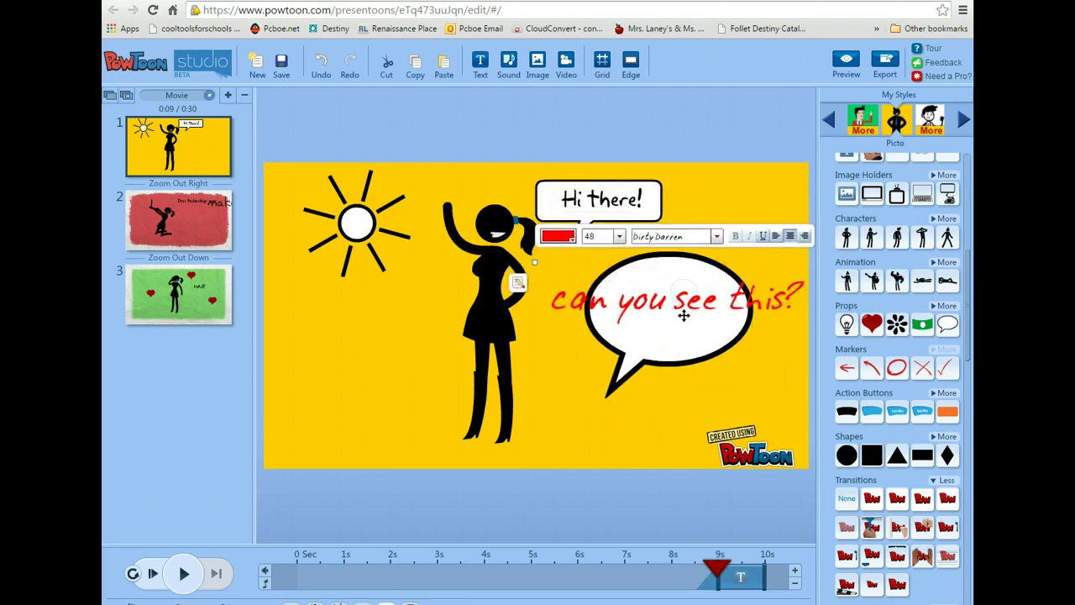
# Step: Delete the red "can you see this?" text and the oval speech bubble from the slide
pyautogui.rightClick(663, 329)
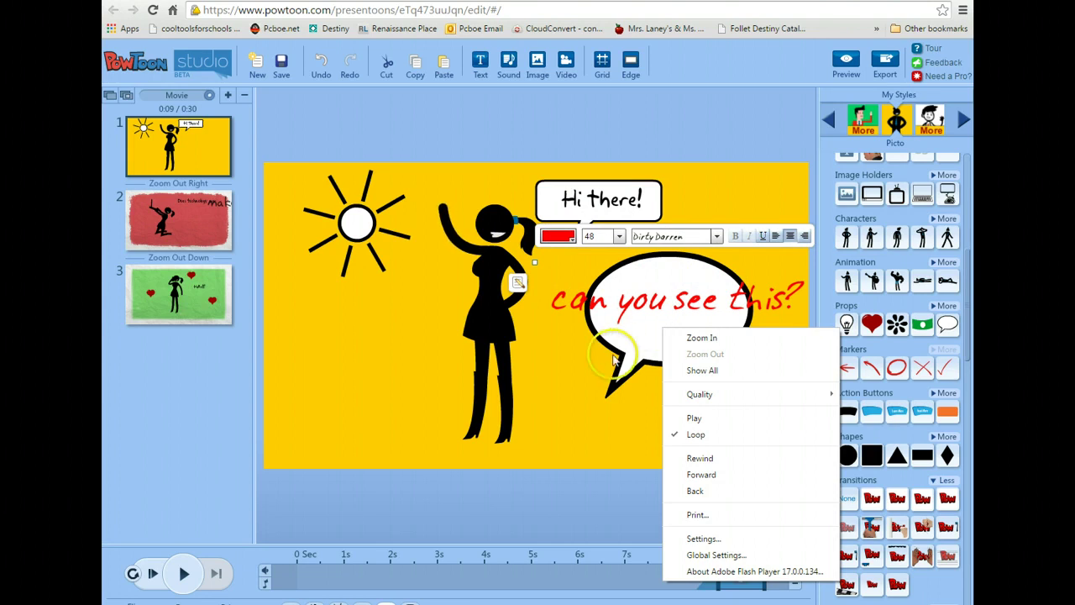
pyautogui.click(571, 363)
pyautogui.click(667, 277)
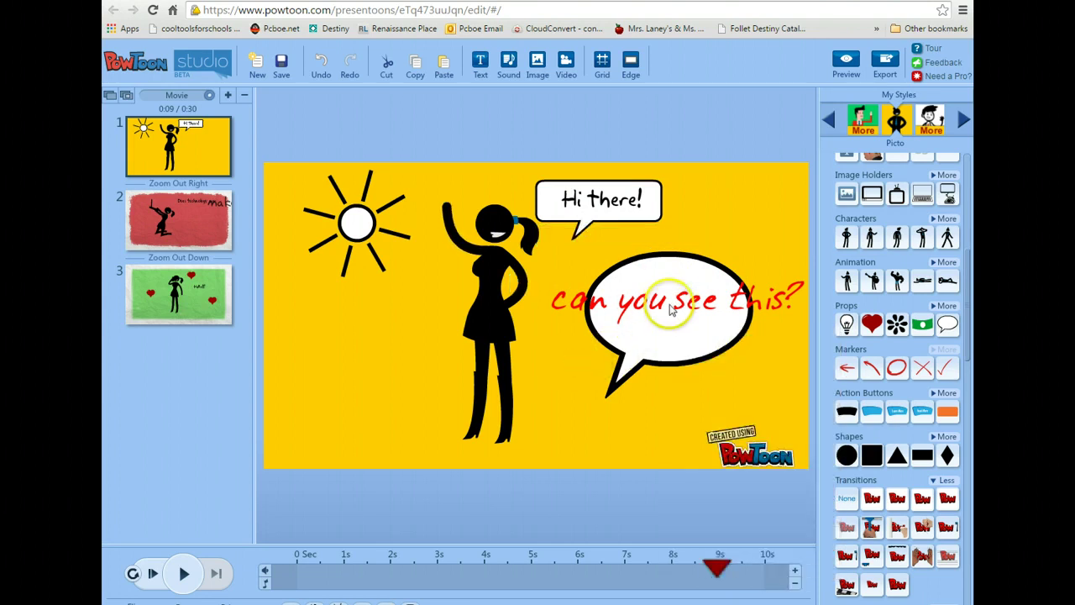
pyautogui.click(687, 303)
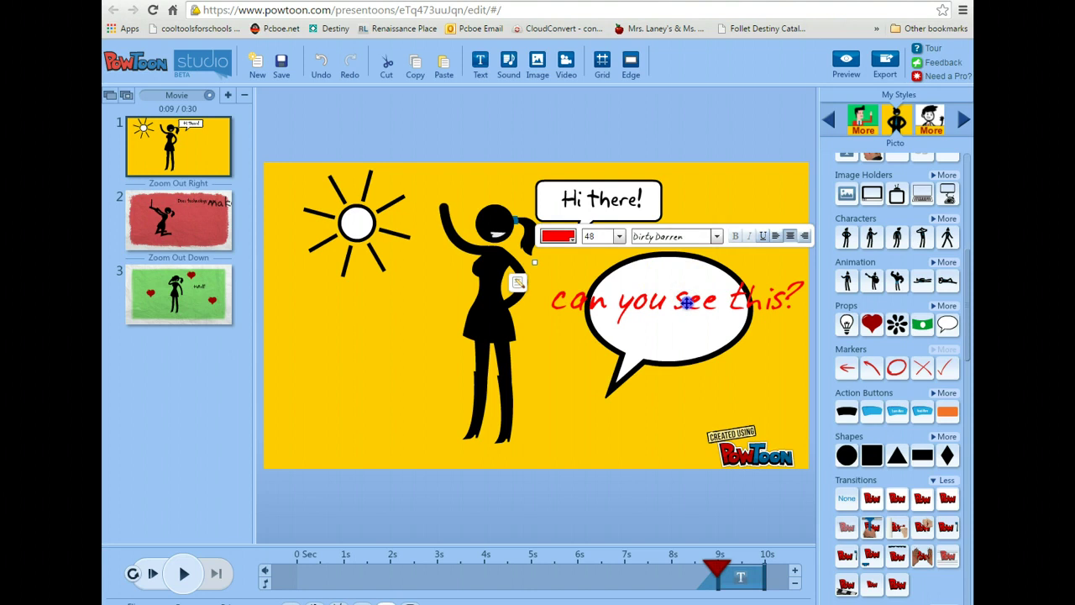
pyautogui.press('Delete')
pyautogui.click(693, 304)
pyautogui.press('Delete')
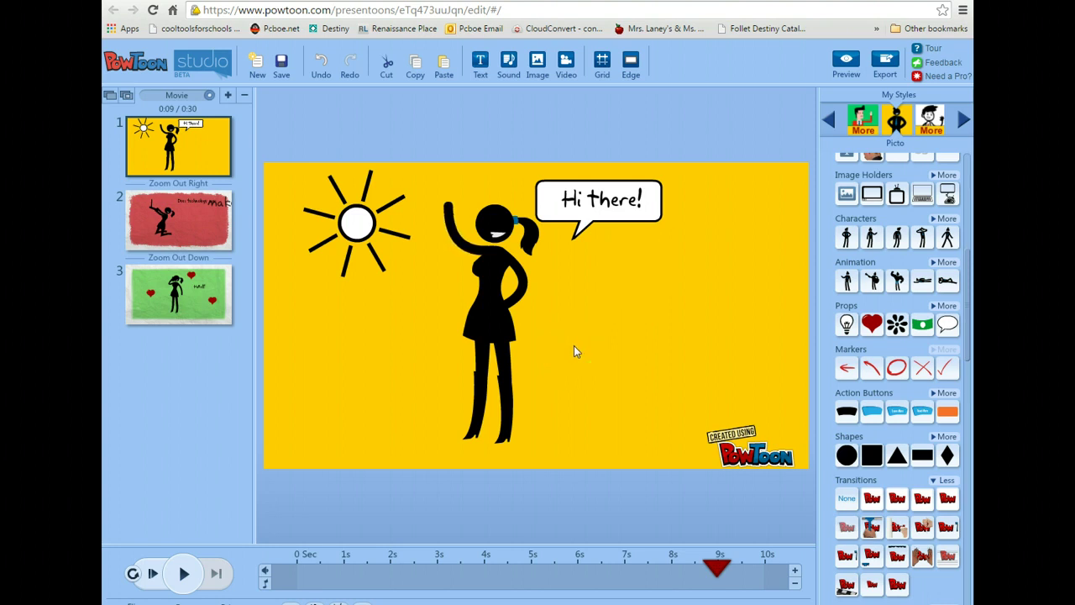
# Step: Record a voice-over of about 13 seconds in the Sound Manager, allowing microphone access, and apply it to the project
pyautogui.click(510, 71)
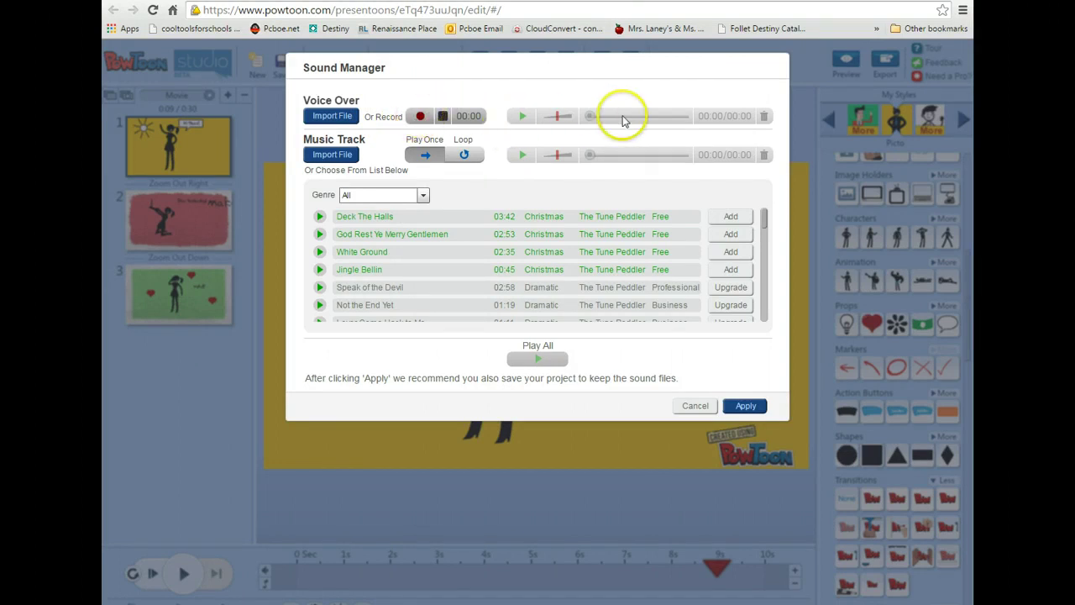
pyautogui.click(422, 119)
pyautogui.click(421, 117)
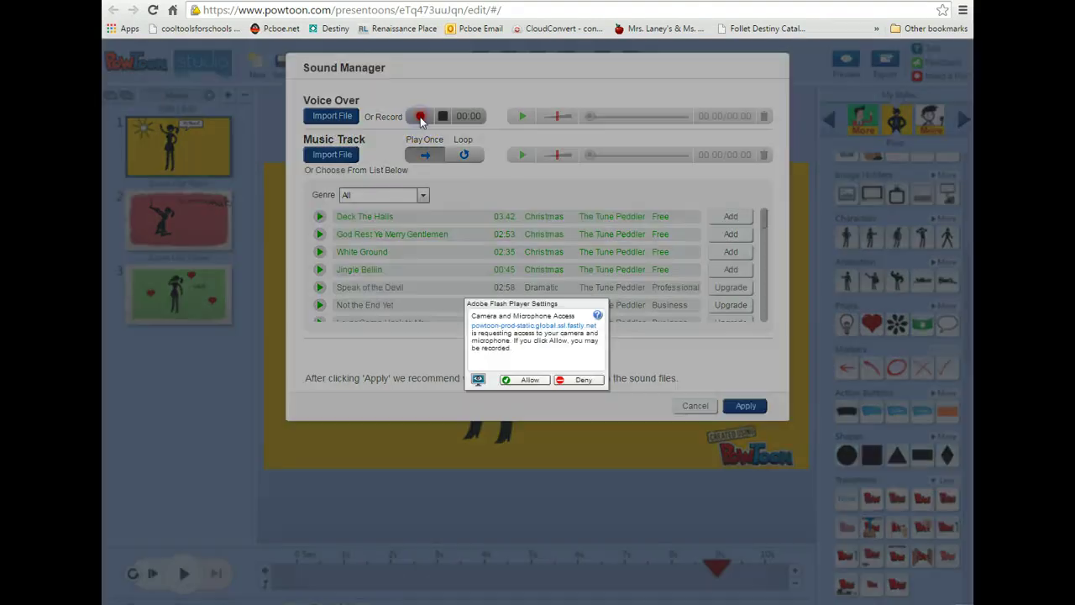
pyautogui.click(540, 382)
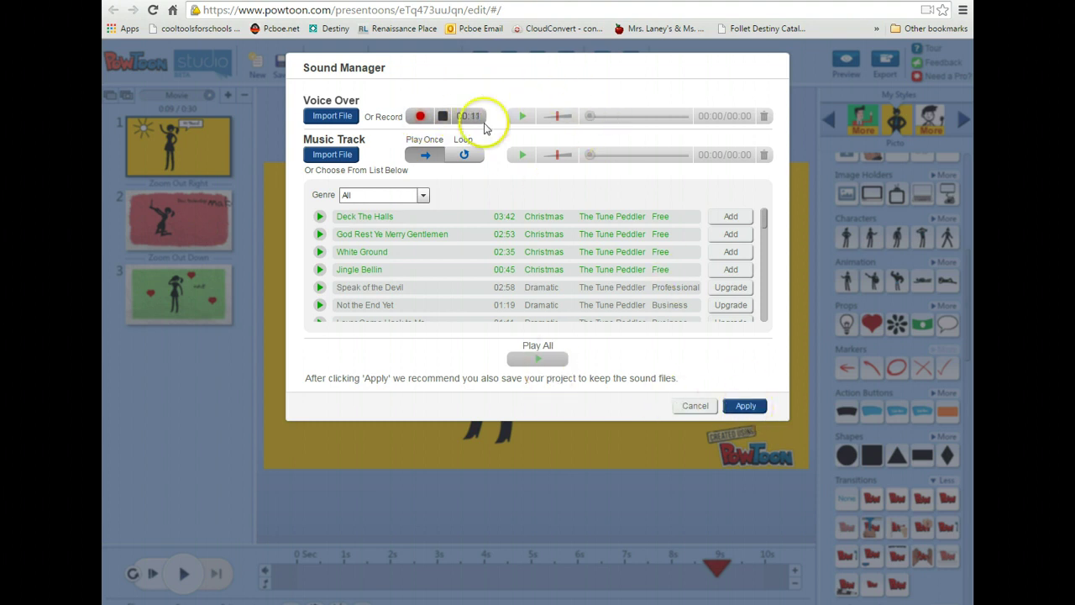
pyautogui.click(444, 117)
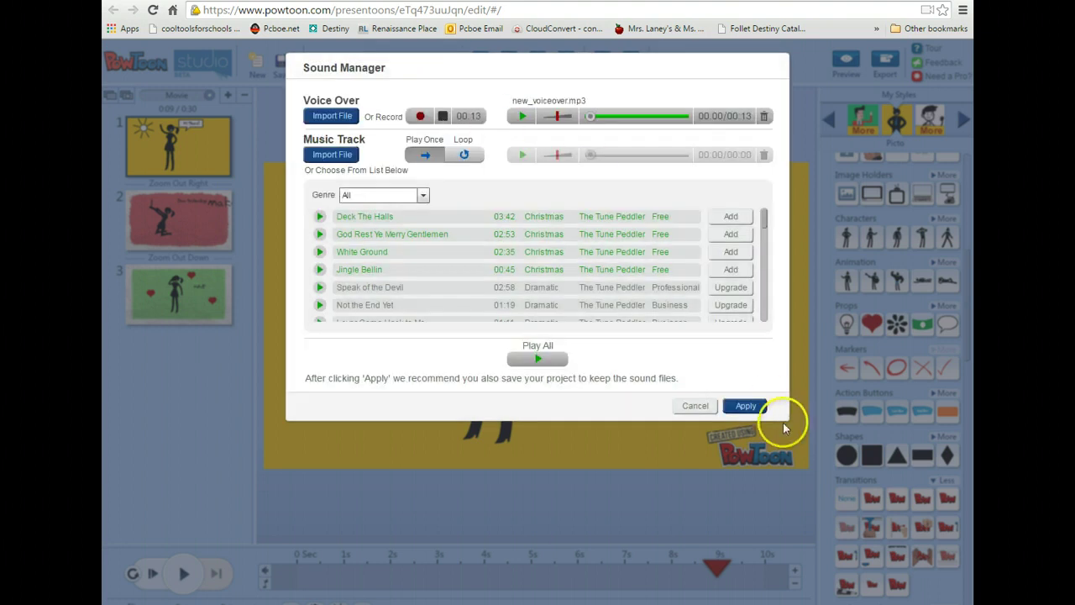
pyautogui.click(744, 407)
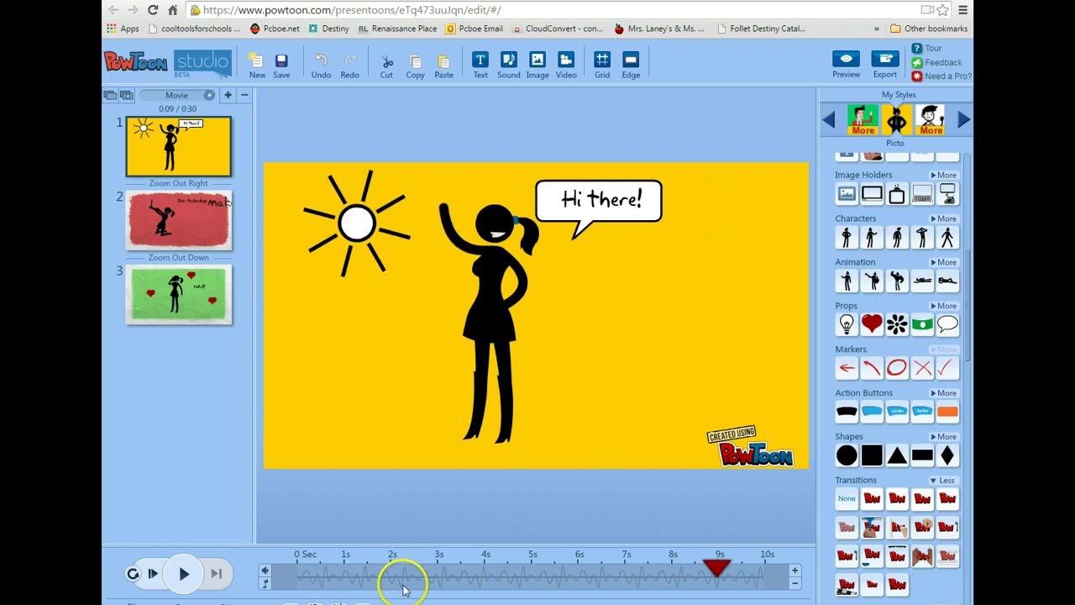
pyautogui.click(798, 583)
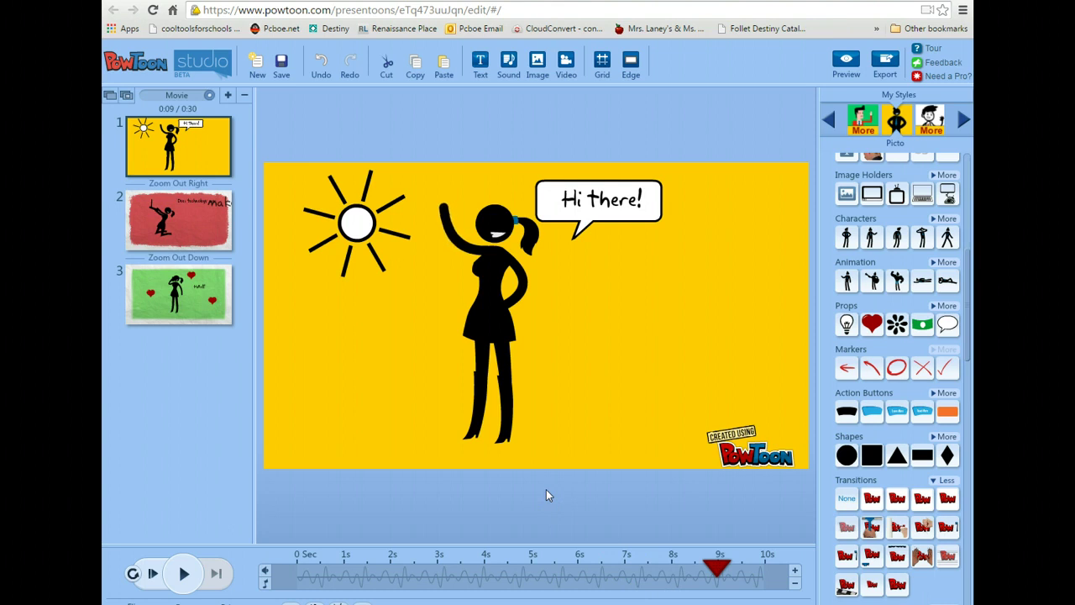
# Step: Examine the export options for publishing as a Standard 480P movie, including the category choices, and close without publishing
pyautogui.click(882, 63)
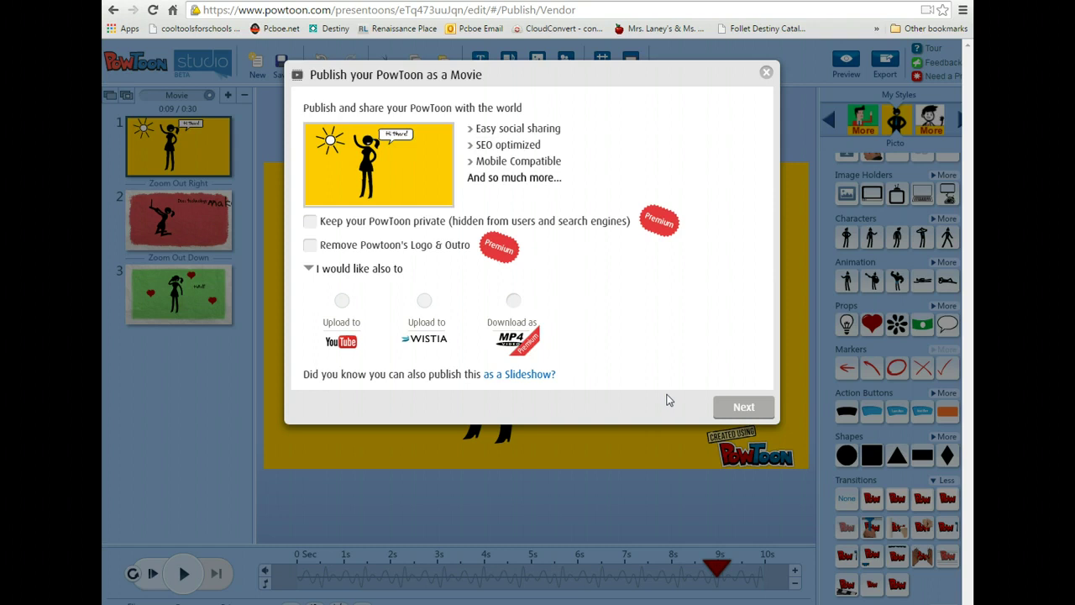
pyautogui.click(739, 409)
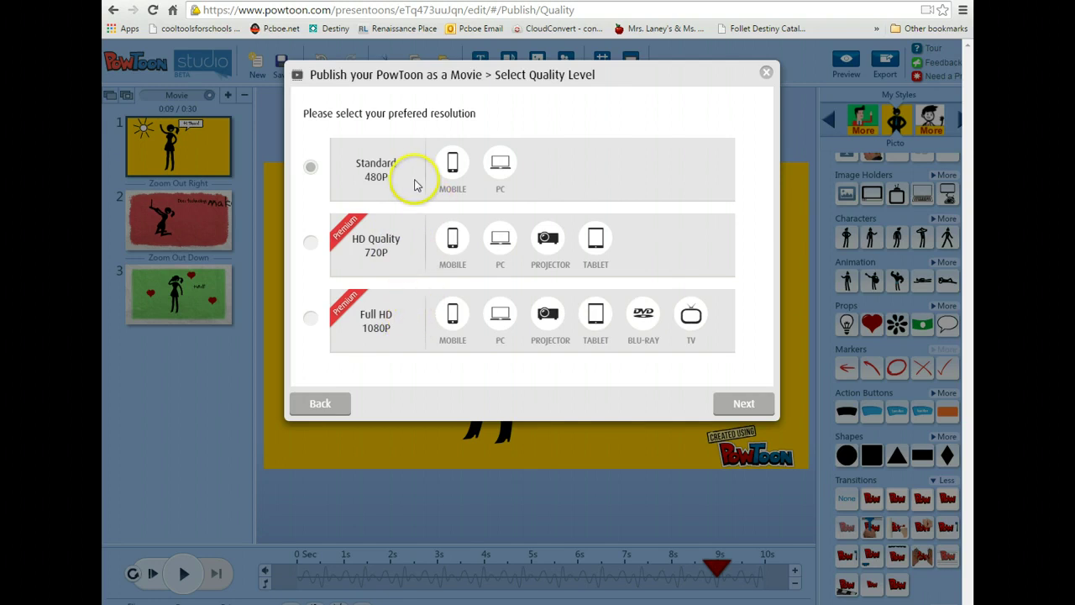
pyautogui.click(743, 404)
pyautogui.click(596, 142)
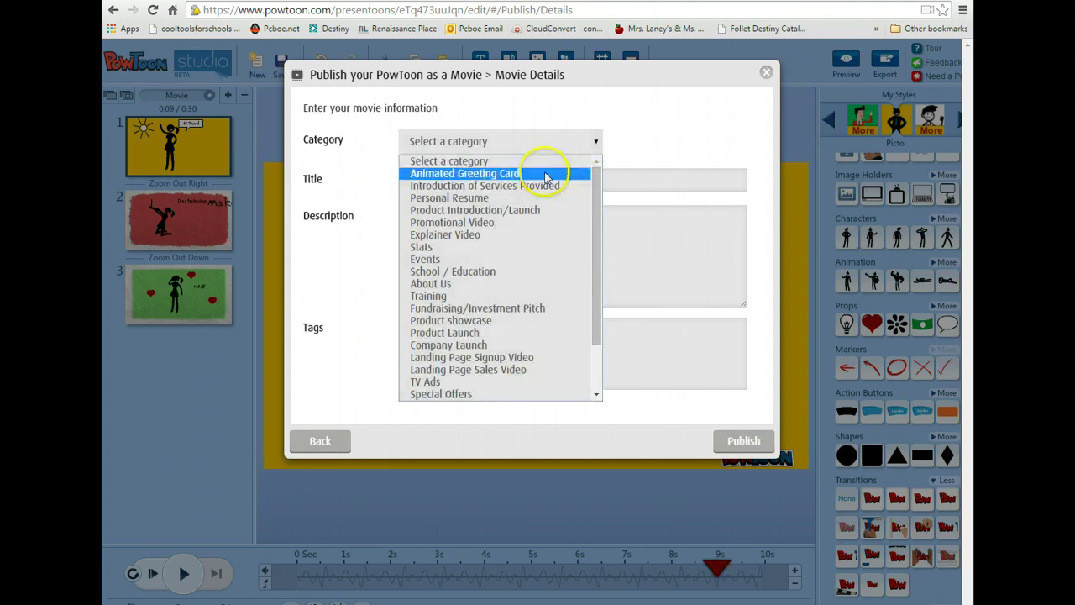
pyautogui.click(505, 142)
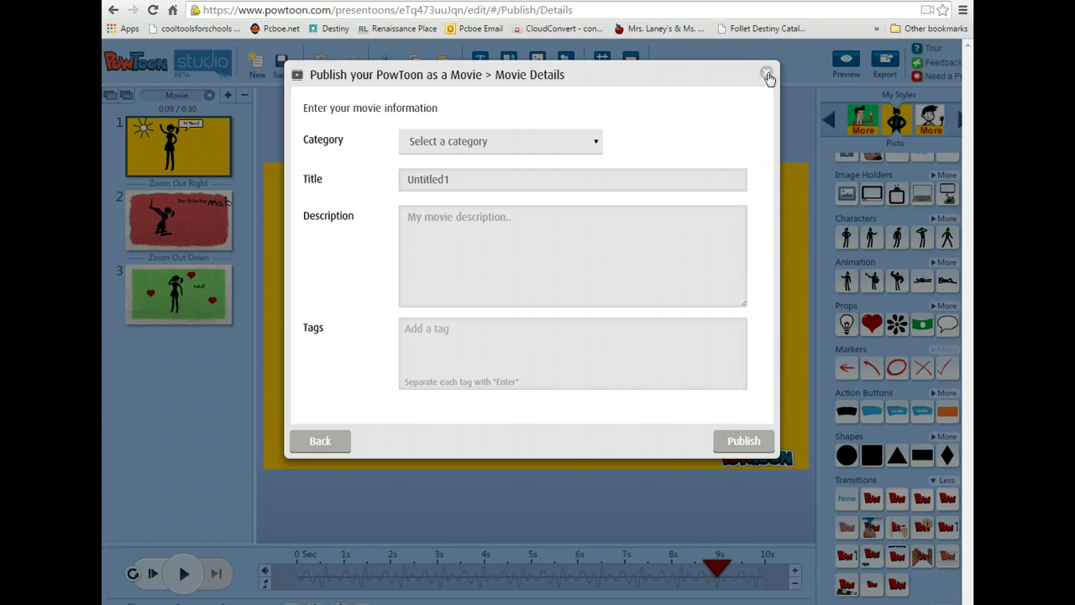
pyautogui.click(767, 76)
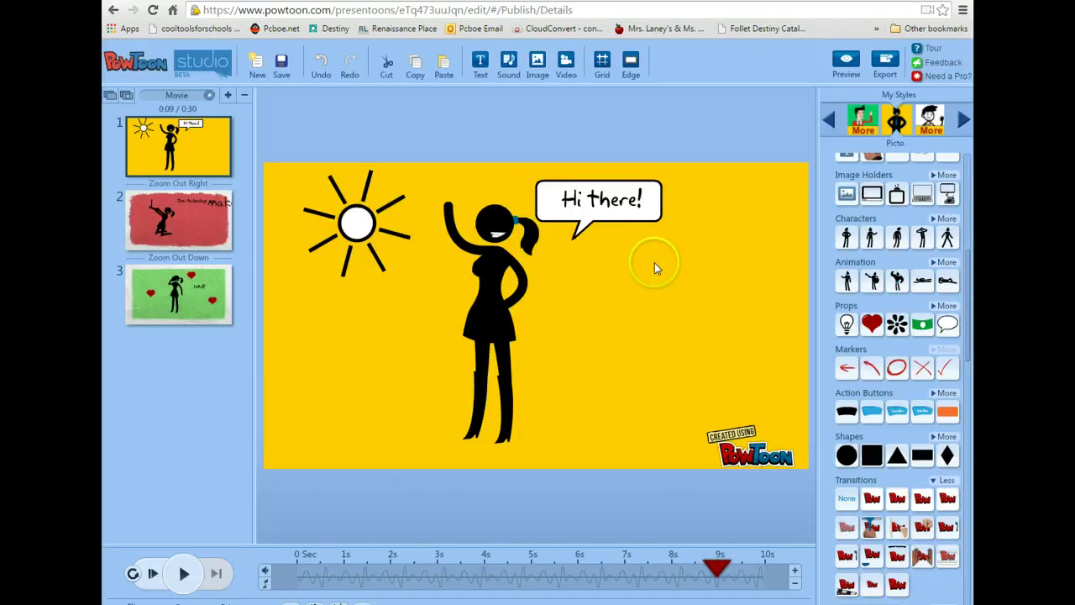